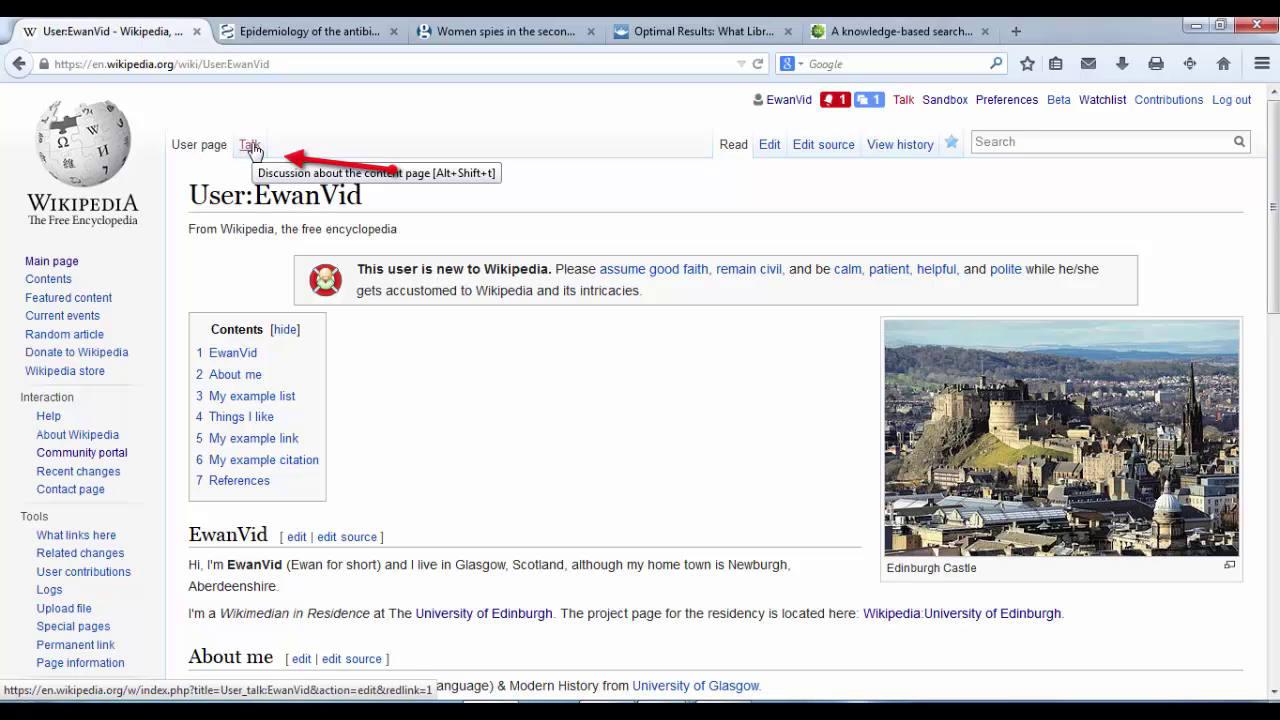
- Open the not-yet-created user talk page from the Talk tab in the editor
left_click(250, 146)
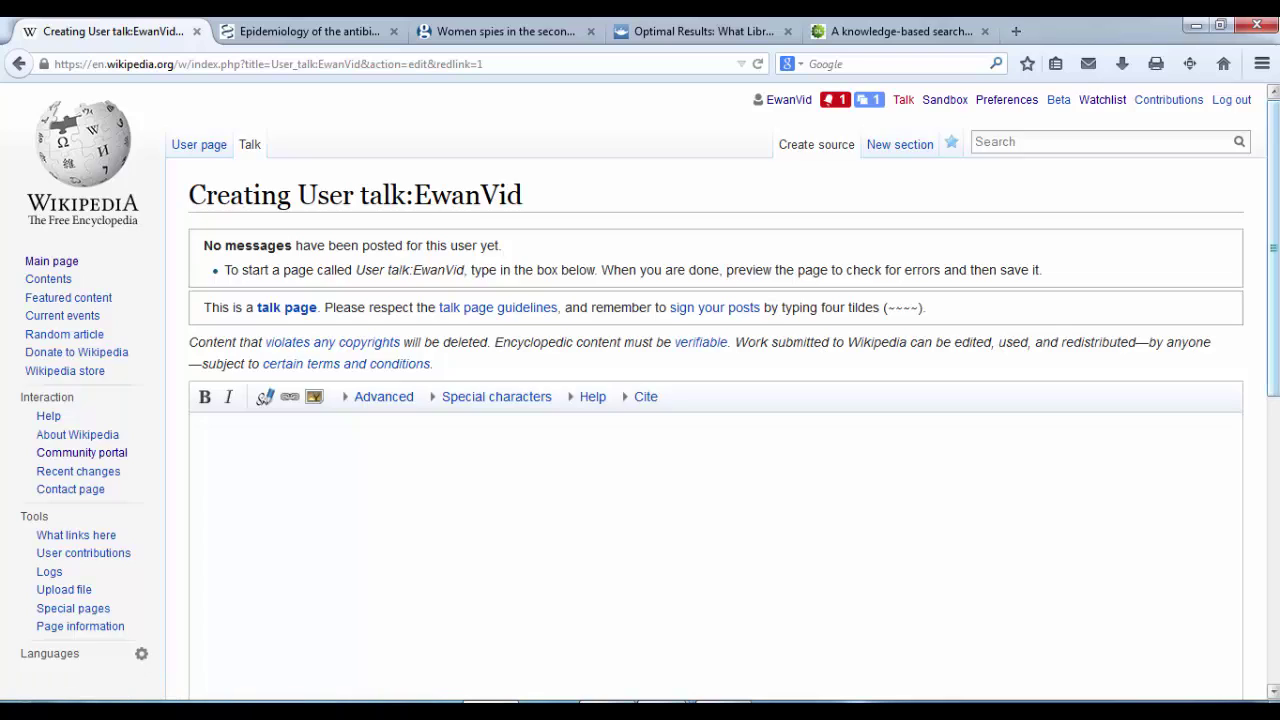
- Write 'Hi, this is my Talk Page. Please feel free to drop by and leave a message sometime.'
left_click_drag(1265, 228, 1265, 267)
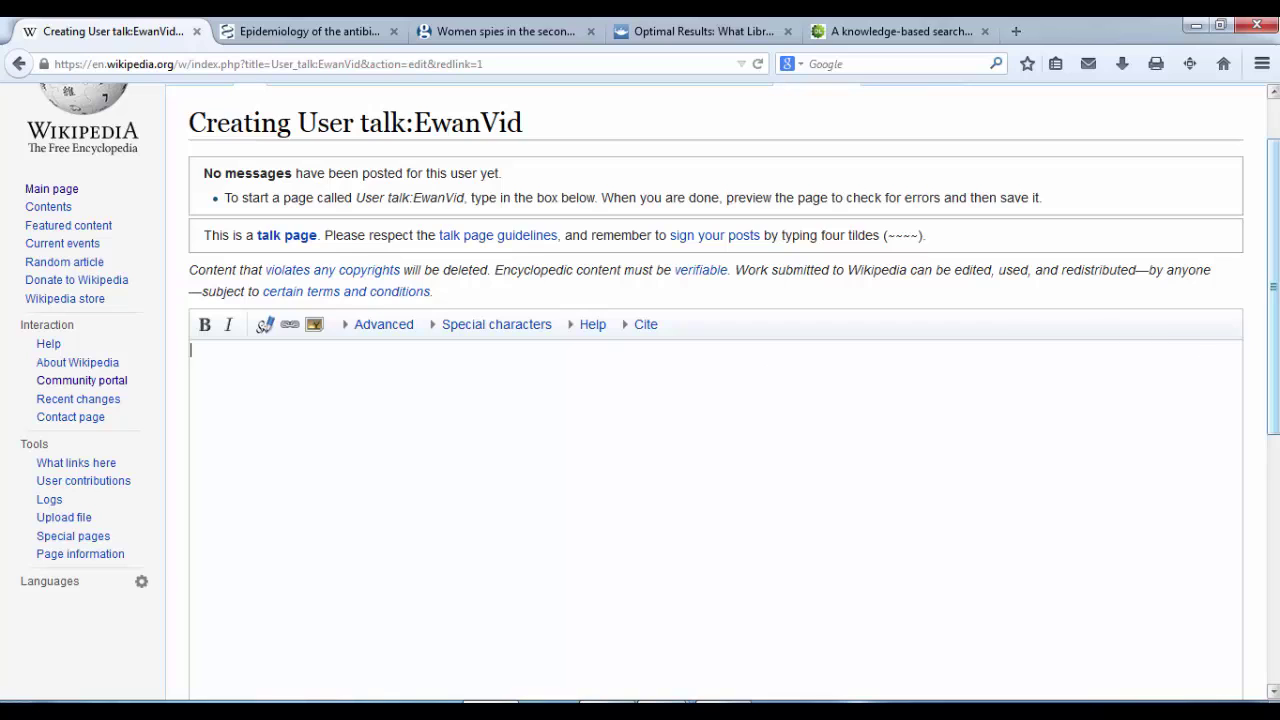
left_click_drag(1273, 287, 1273, 289)
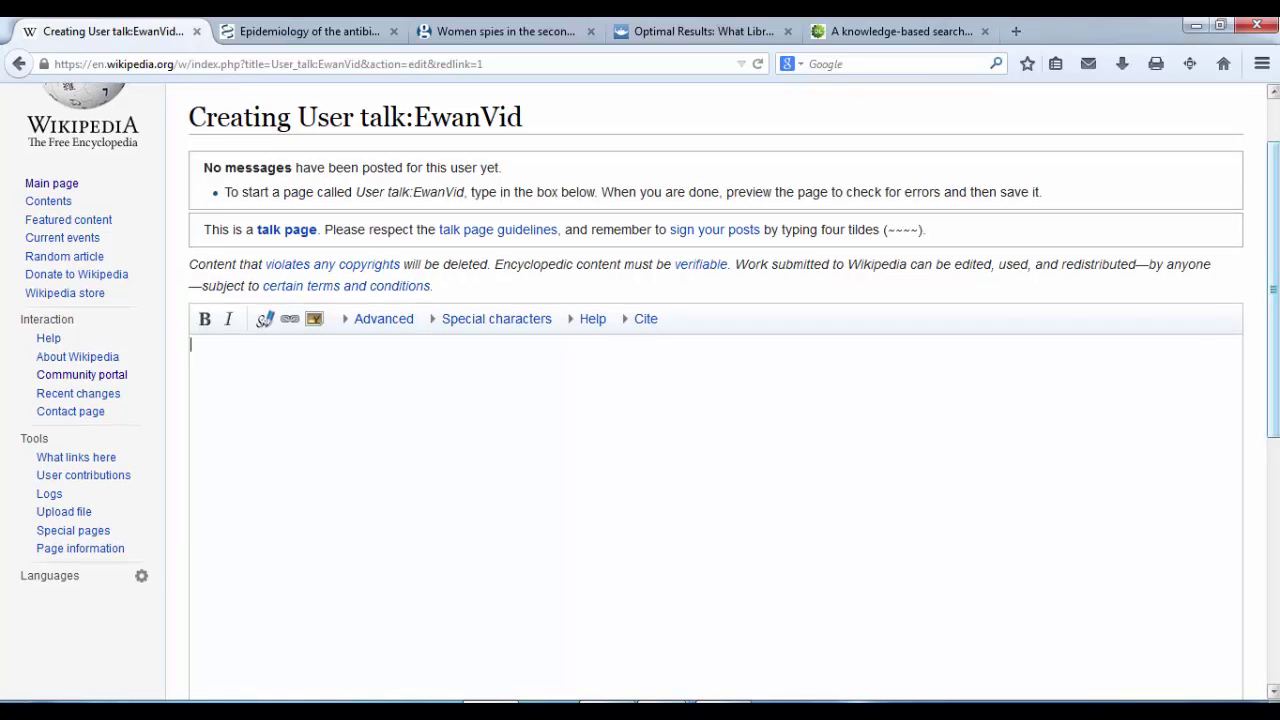
type("Hi, this is my Talk Page. Pleas")
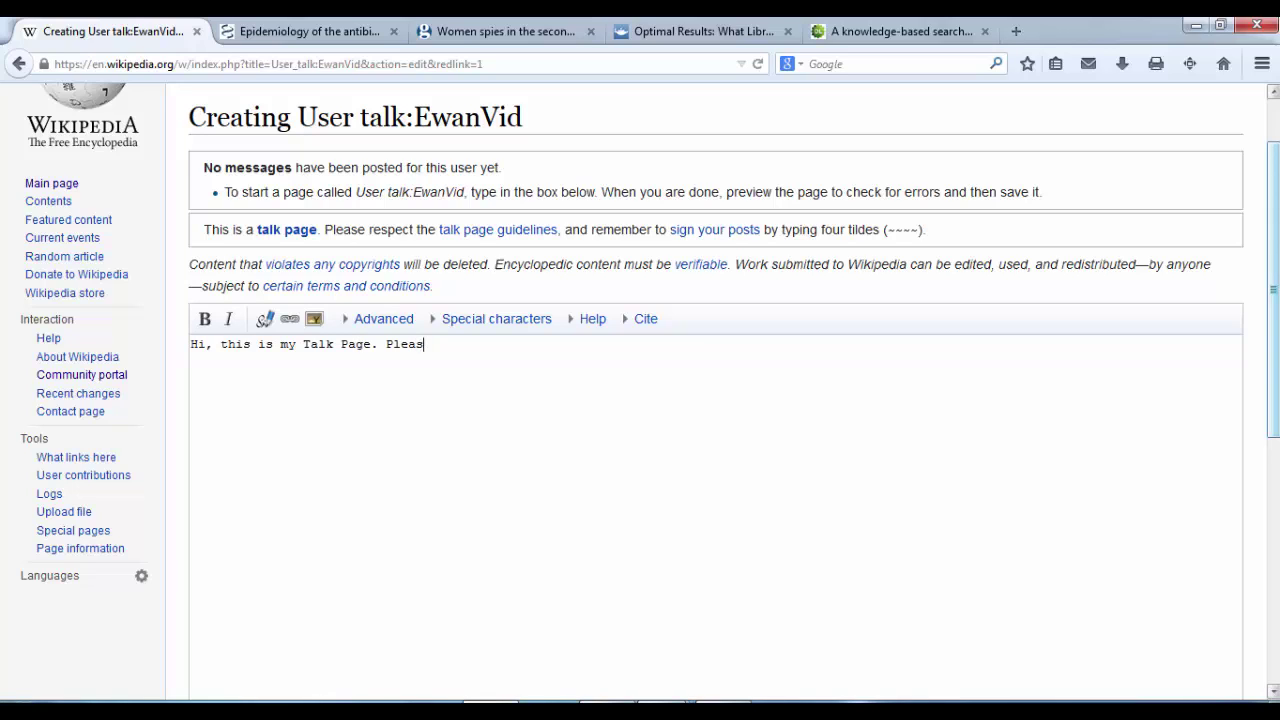
type("e feel fee to drop by and leave a m")
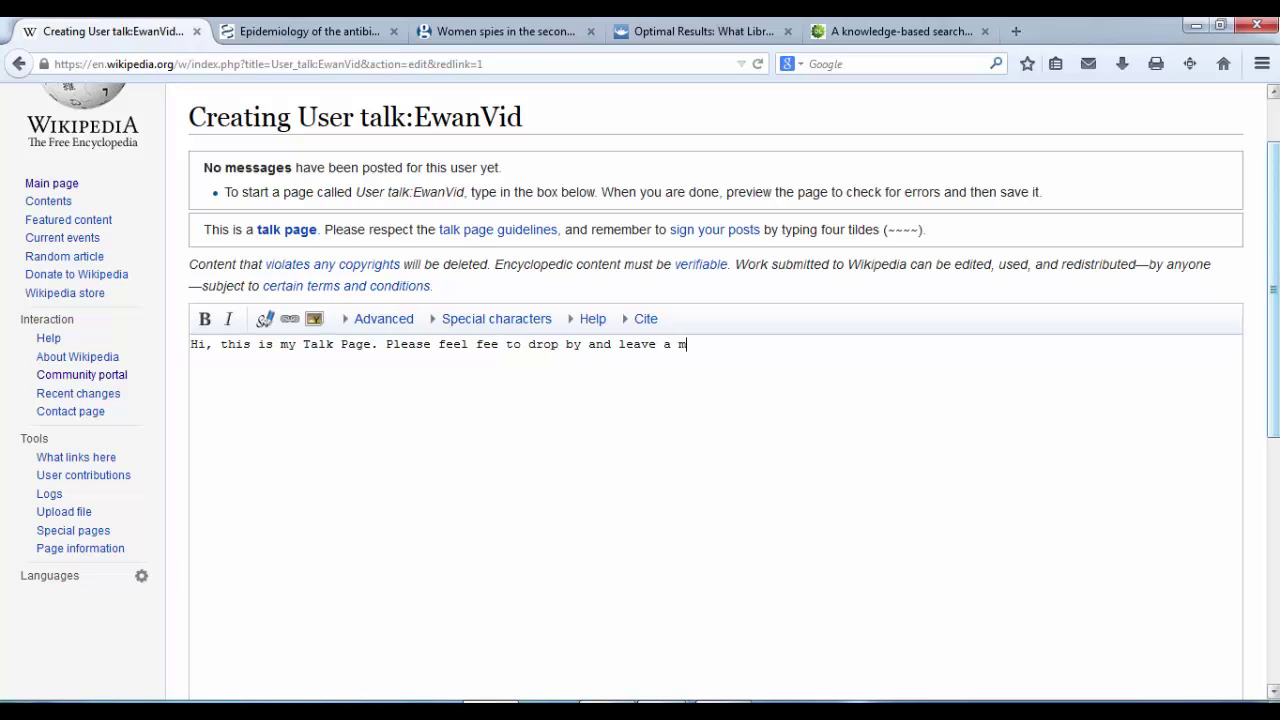
type("essage sometime.")
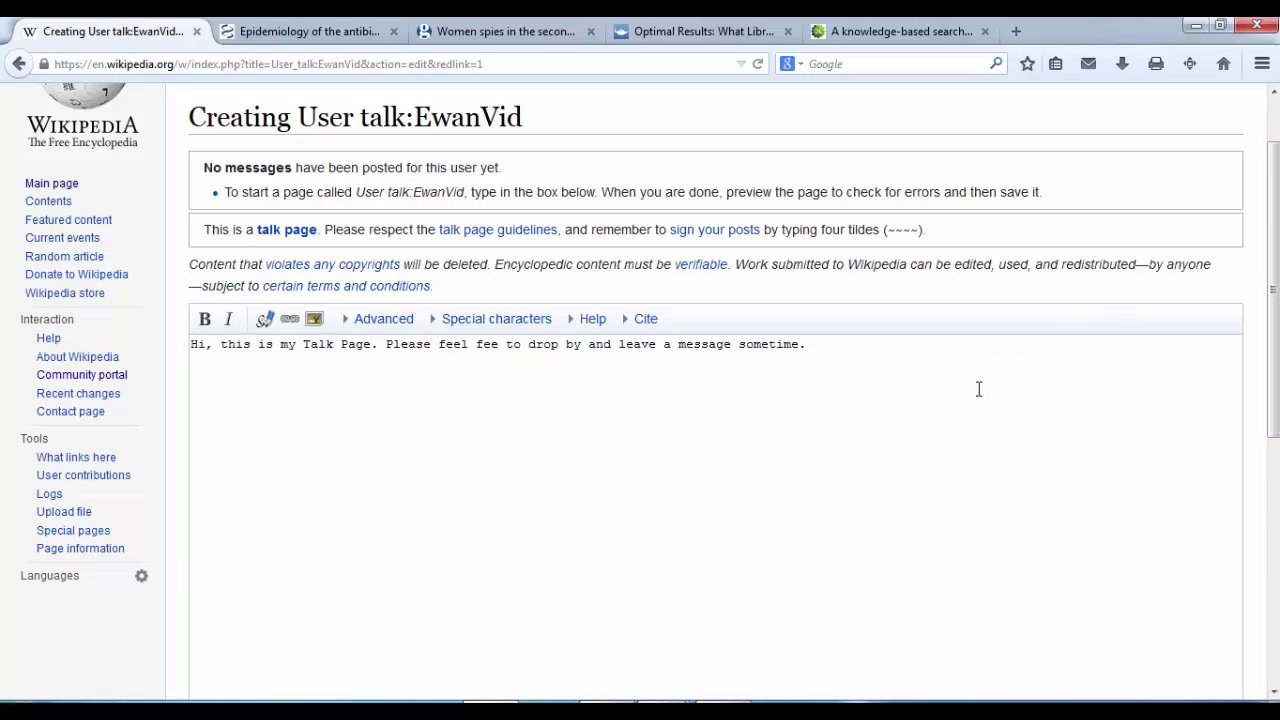
left_click(484, 345)
type("r")
left_click(911, 351)
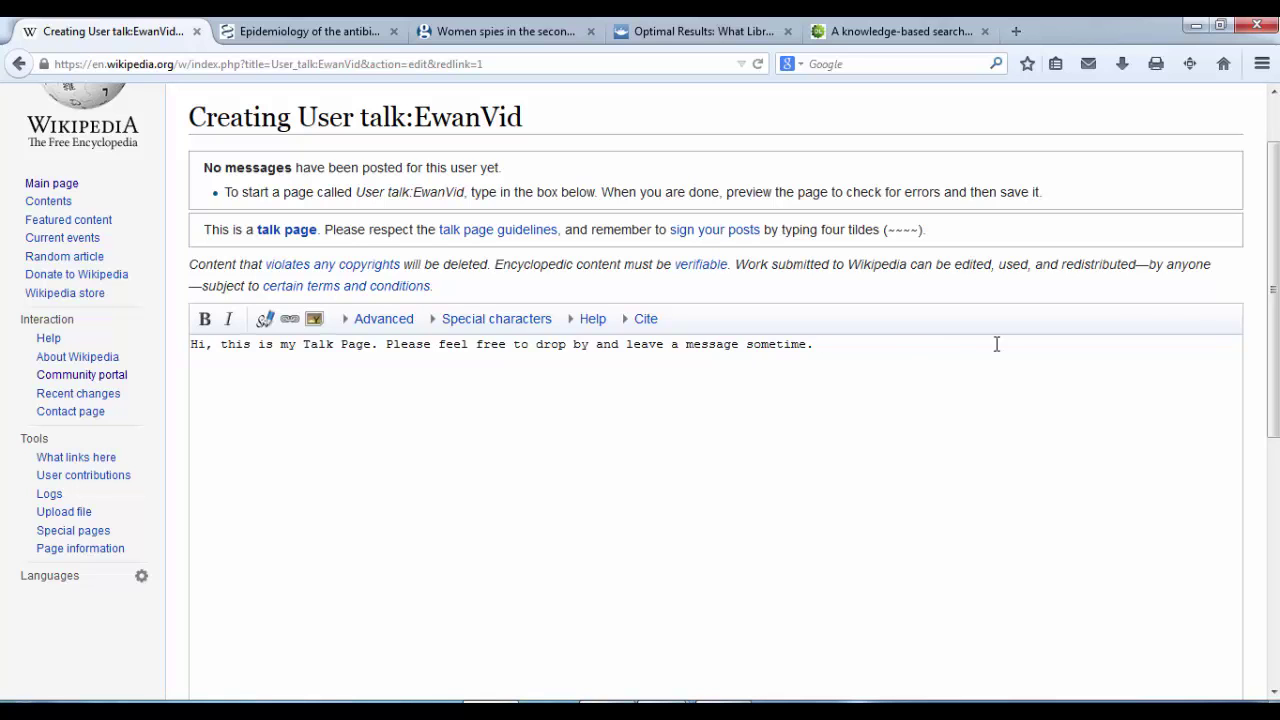
left_click_drag(1266, 285, 1273, 390)
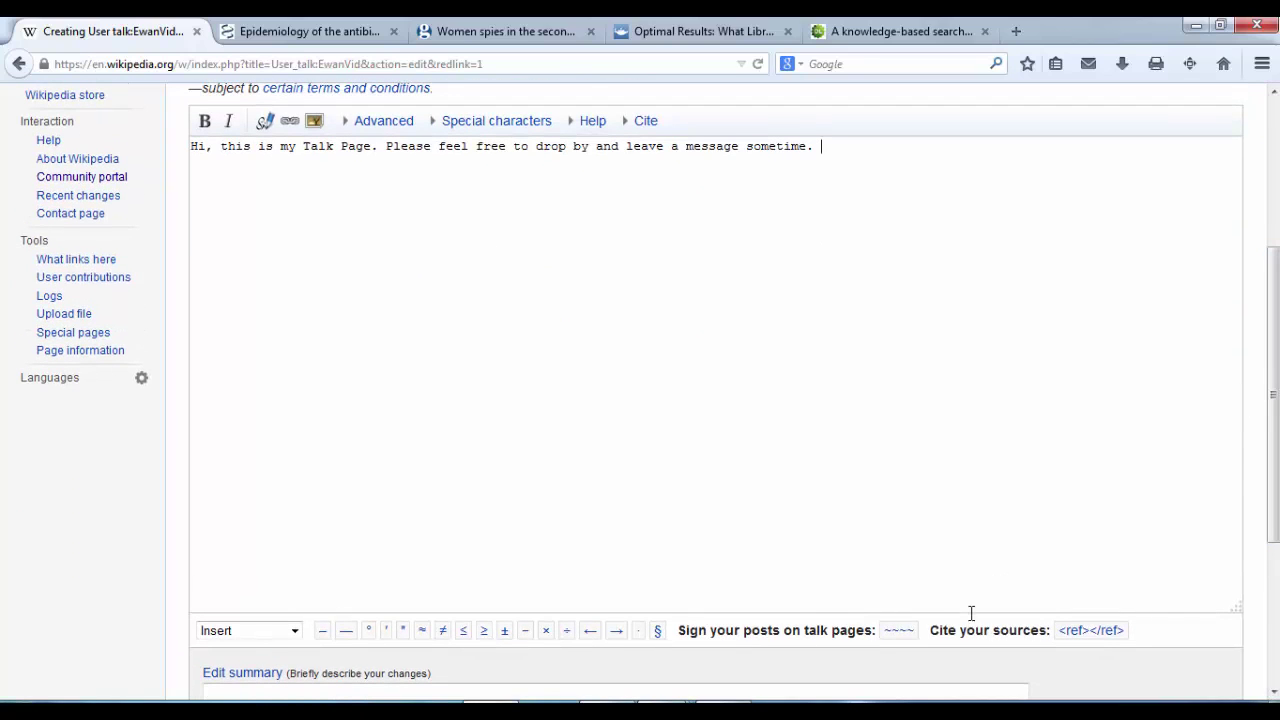
- Add the ~~~~ signature code right after the welcome sentence
left_click(1036, 246)
type("~~~~")
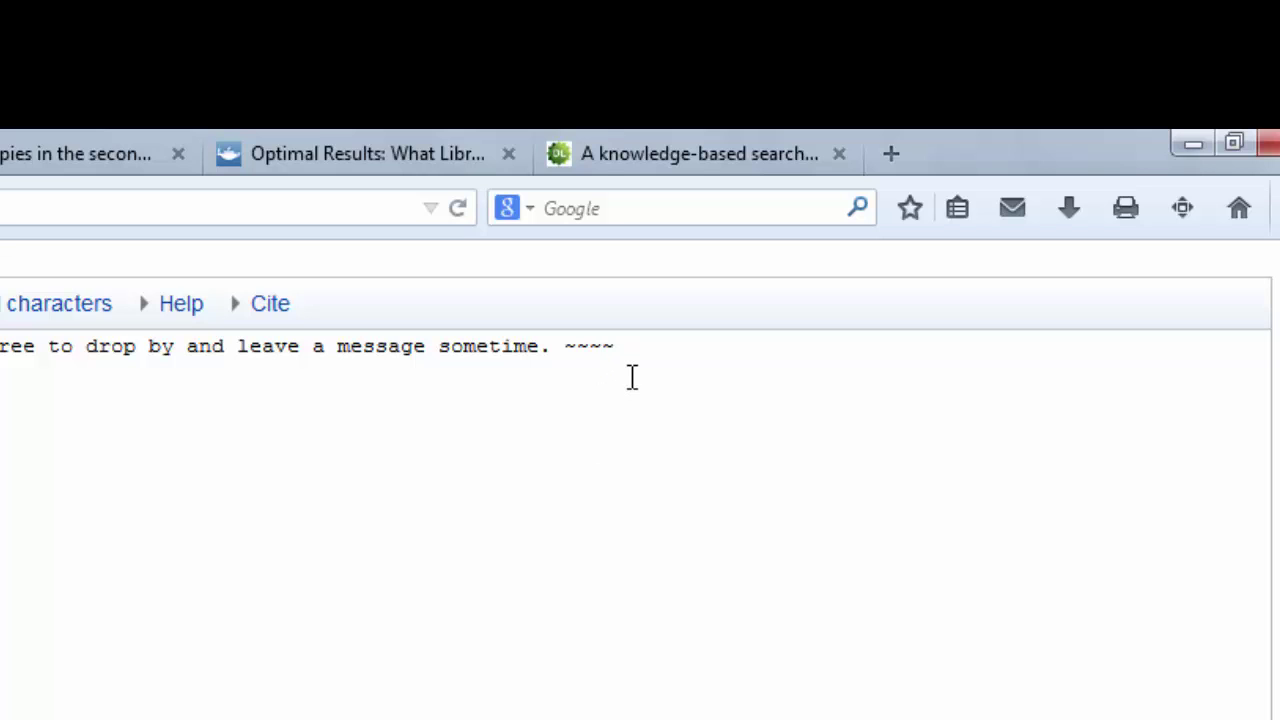
key("BackSpace")
key("BackSpace")
key("BackSpace")
key("BackSpace")
type("~~~~")
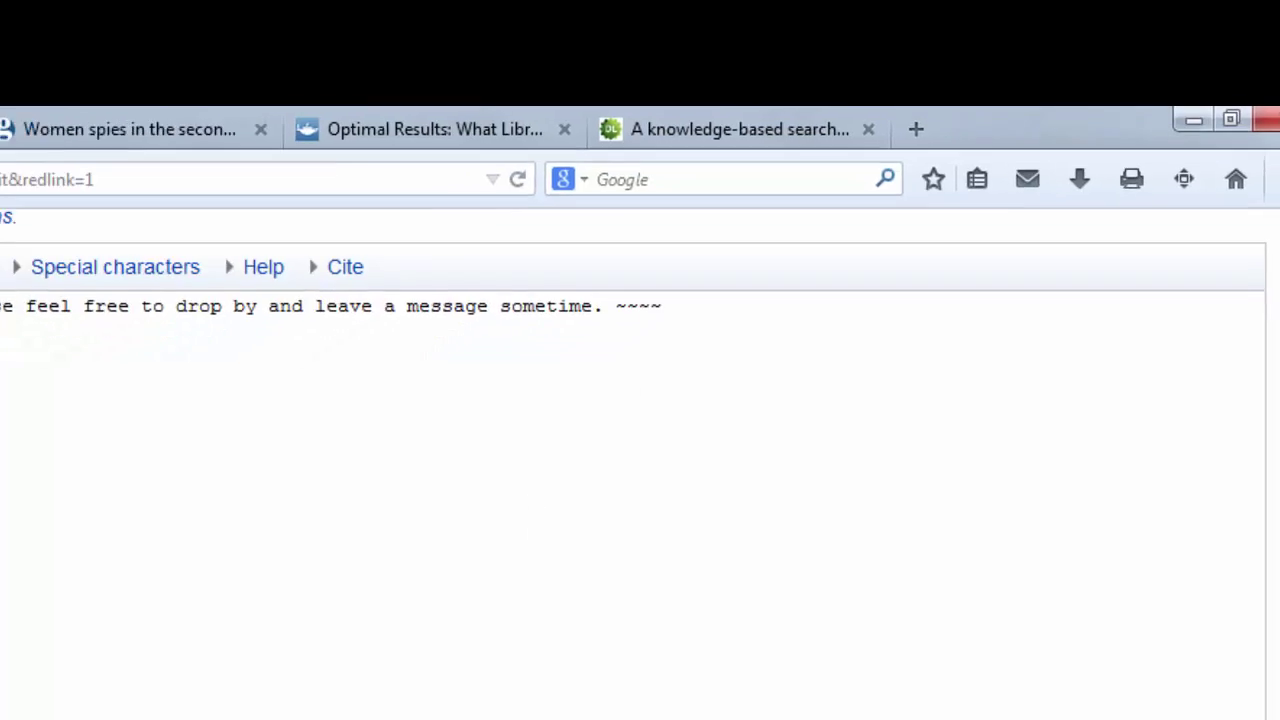
key("BackSpace")
key("BackSpace")
key("BackSpace")
key("BackSpace")
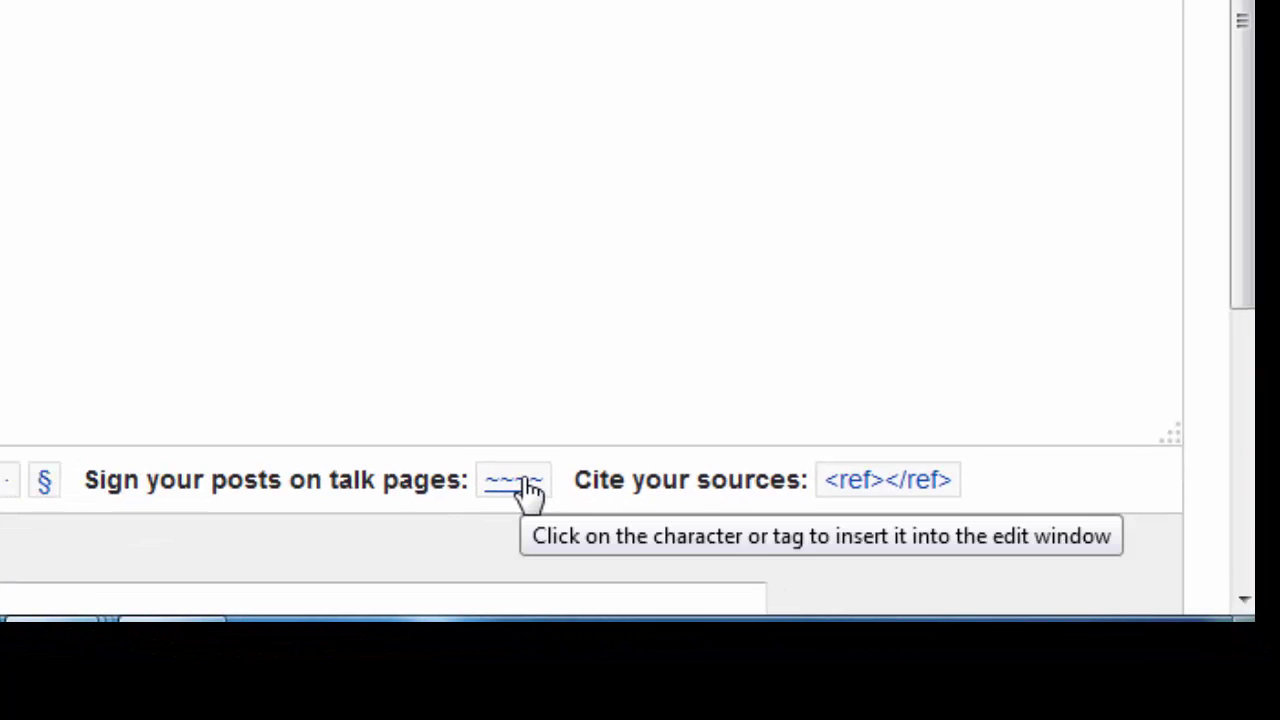
left_click(512, 481)
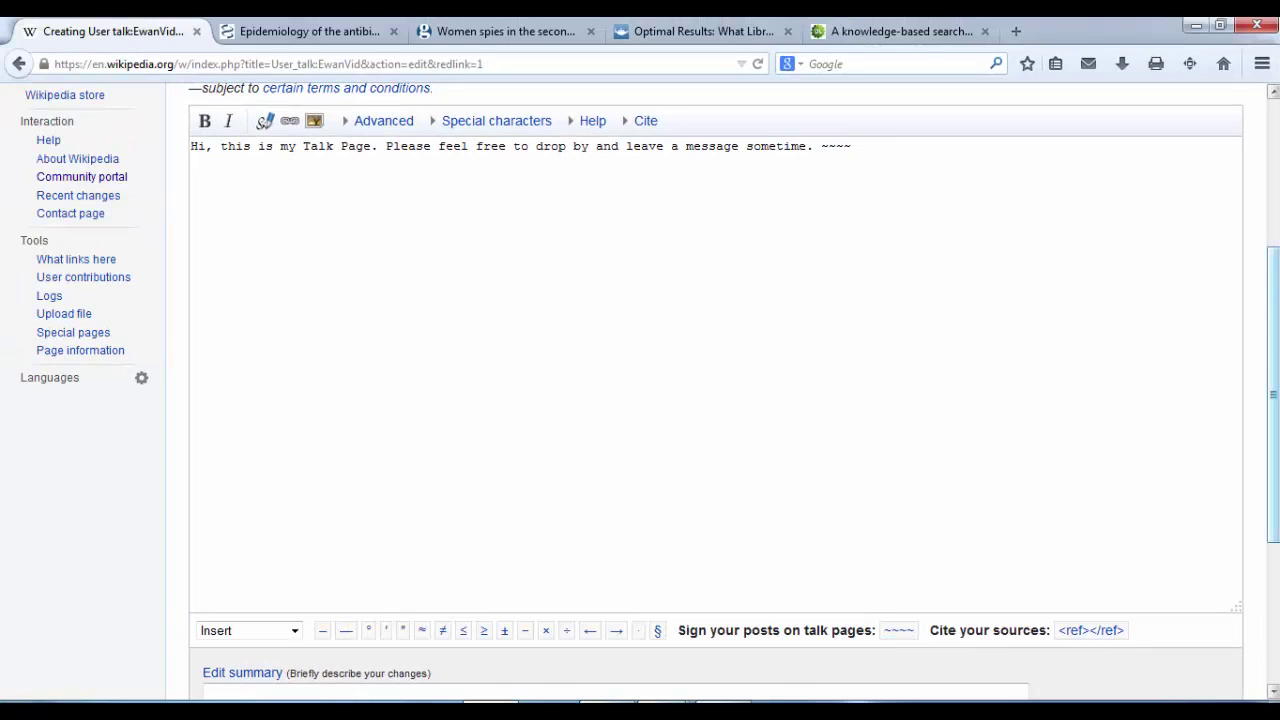
- Set the edit summary to 'Added welcome message' and show a preview of the talk page
scroll(668, 465, "down", 3)
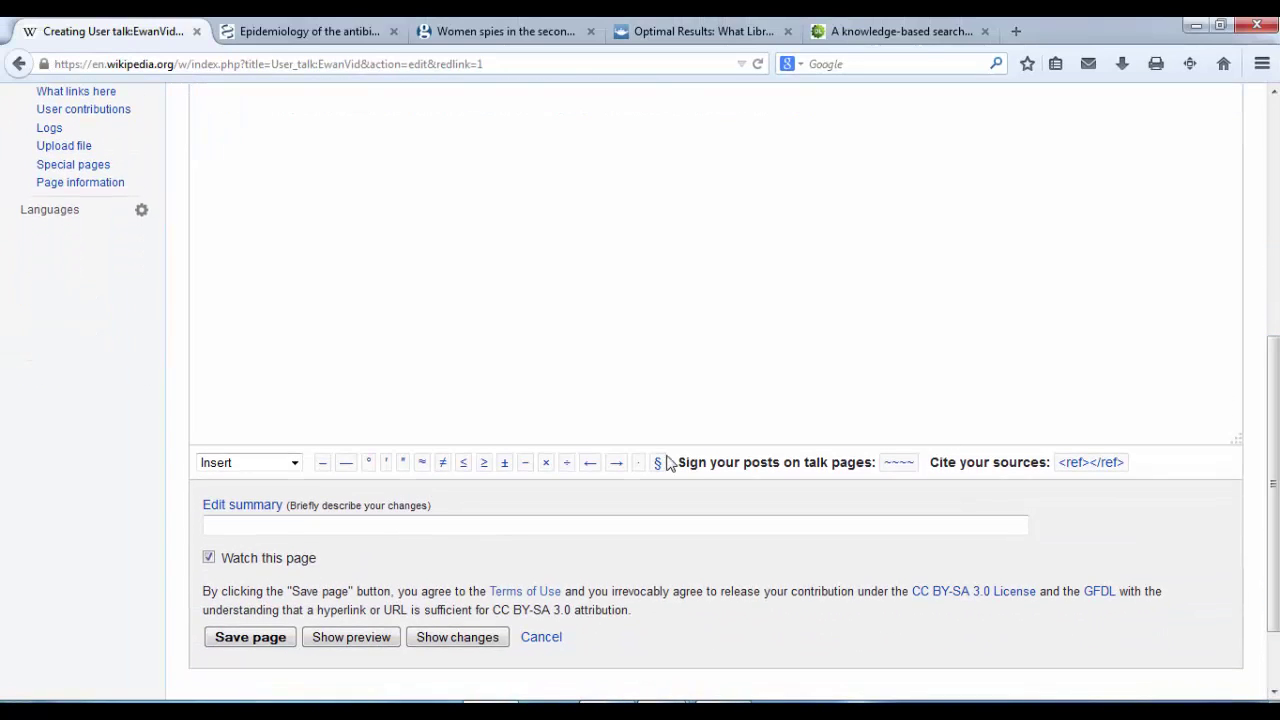
left_click(333, 528)
type("Added")
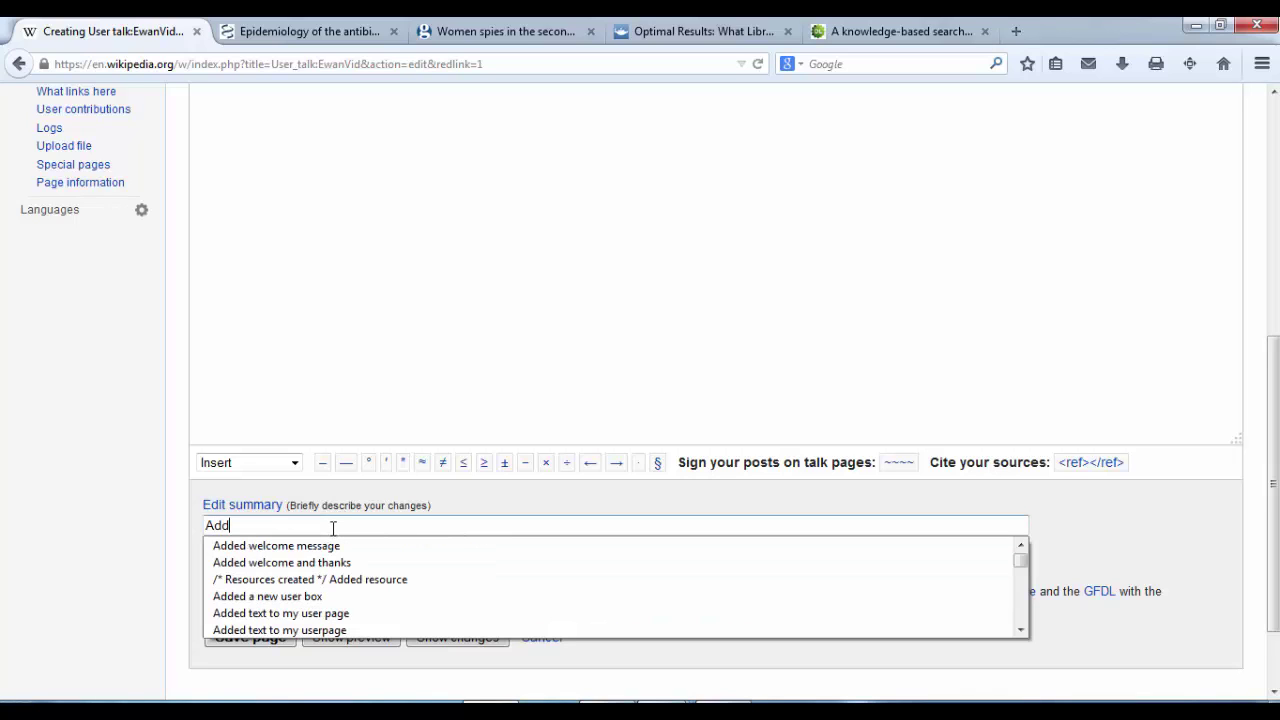
left_click(335, 545)
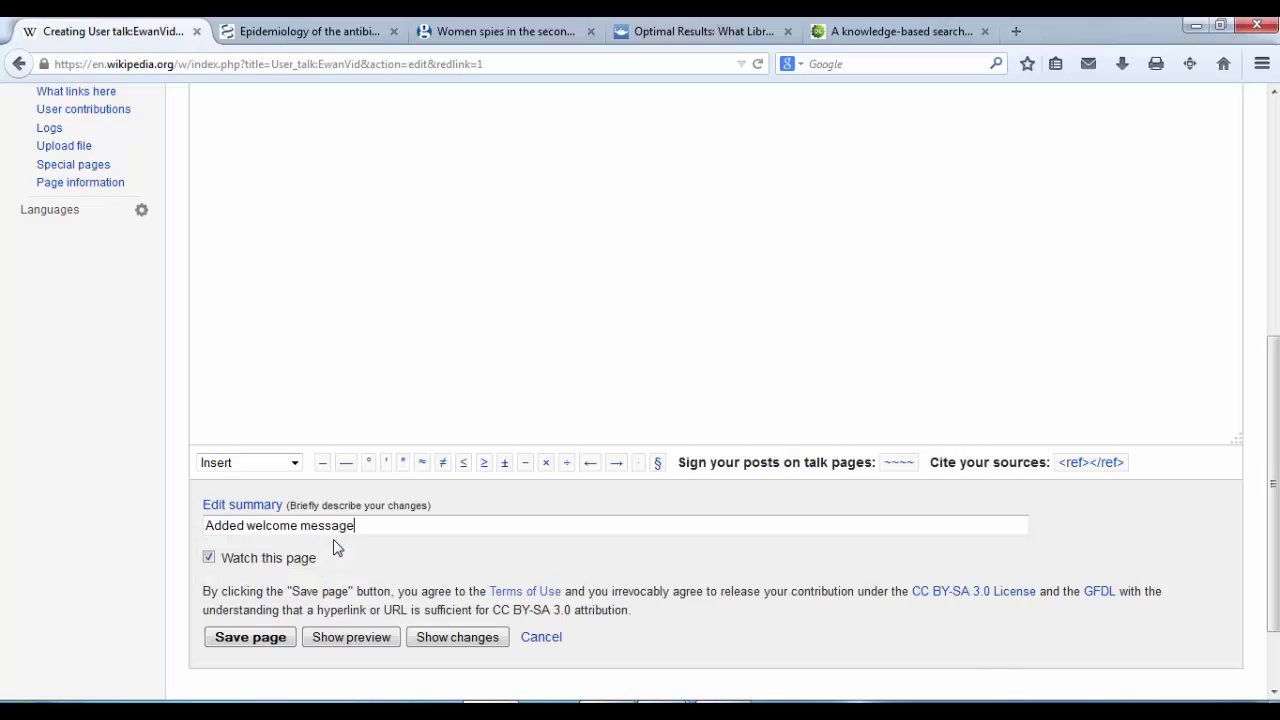
left_click(337, 640)
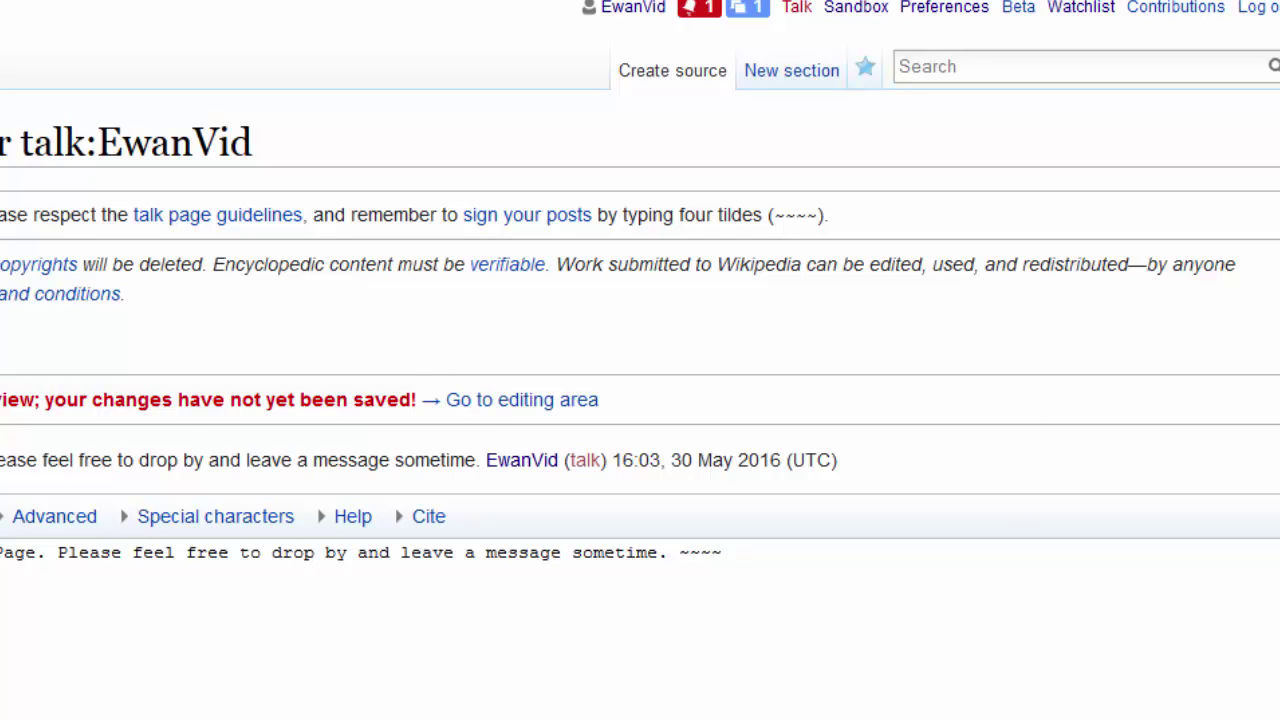
- Save the new user talk page with its signed welcome message
scroll(640, 360, "down", 10)
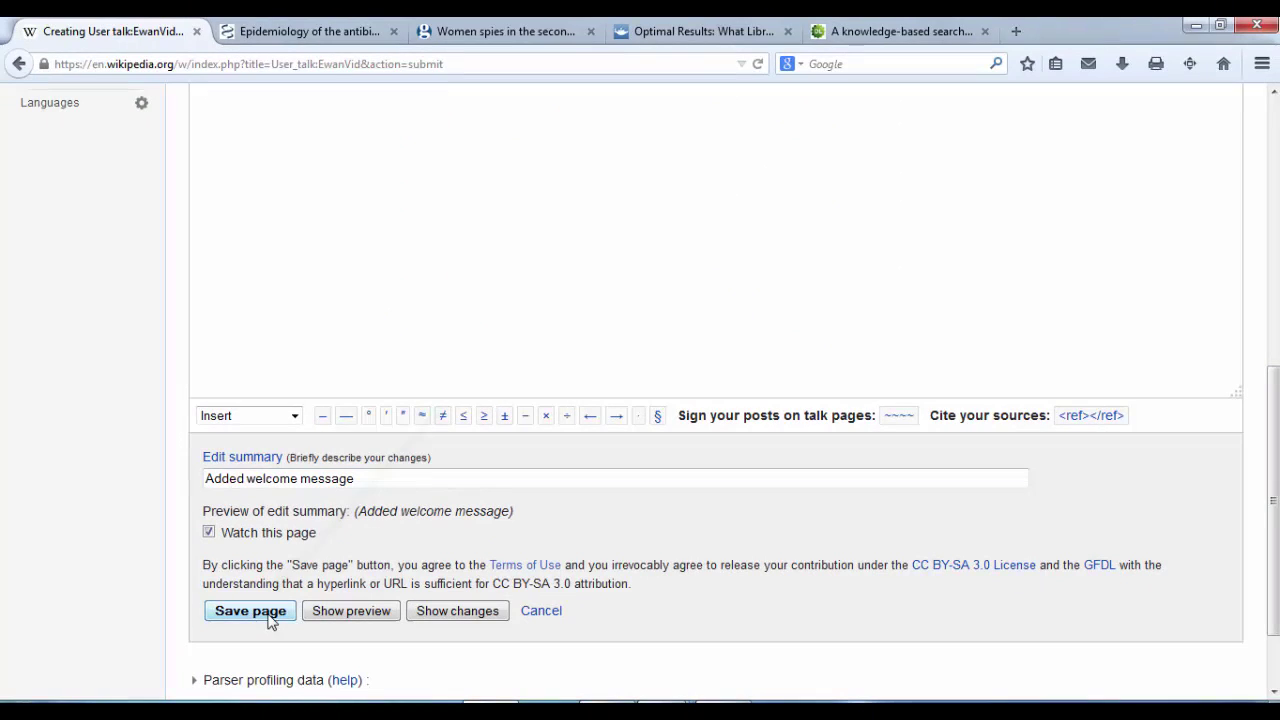
left_click(250, 611)
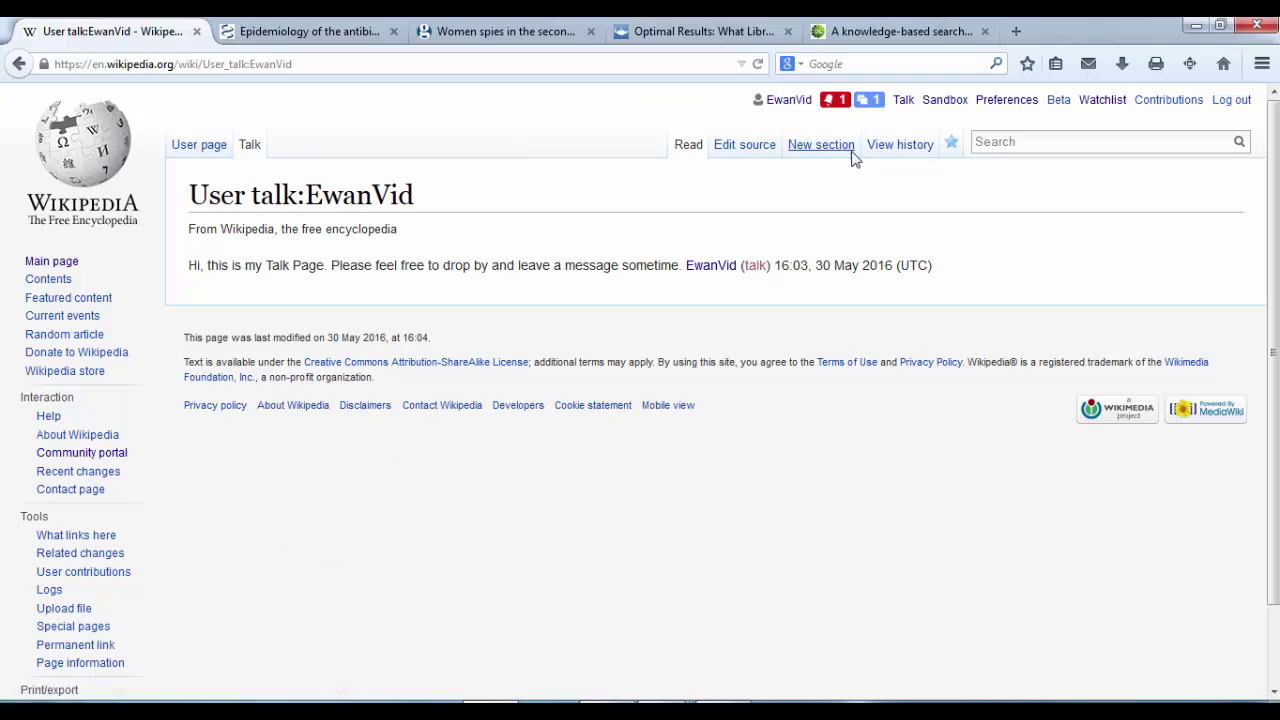
- Read the welcome alert and the Wikimedia Commons message, then return to the user page
left_click(213, 149)
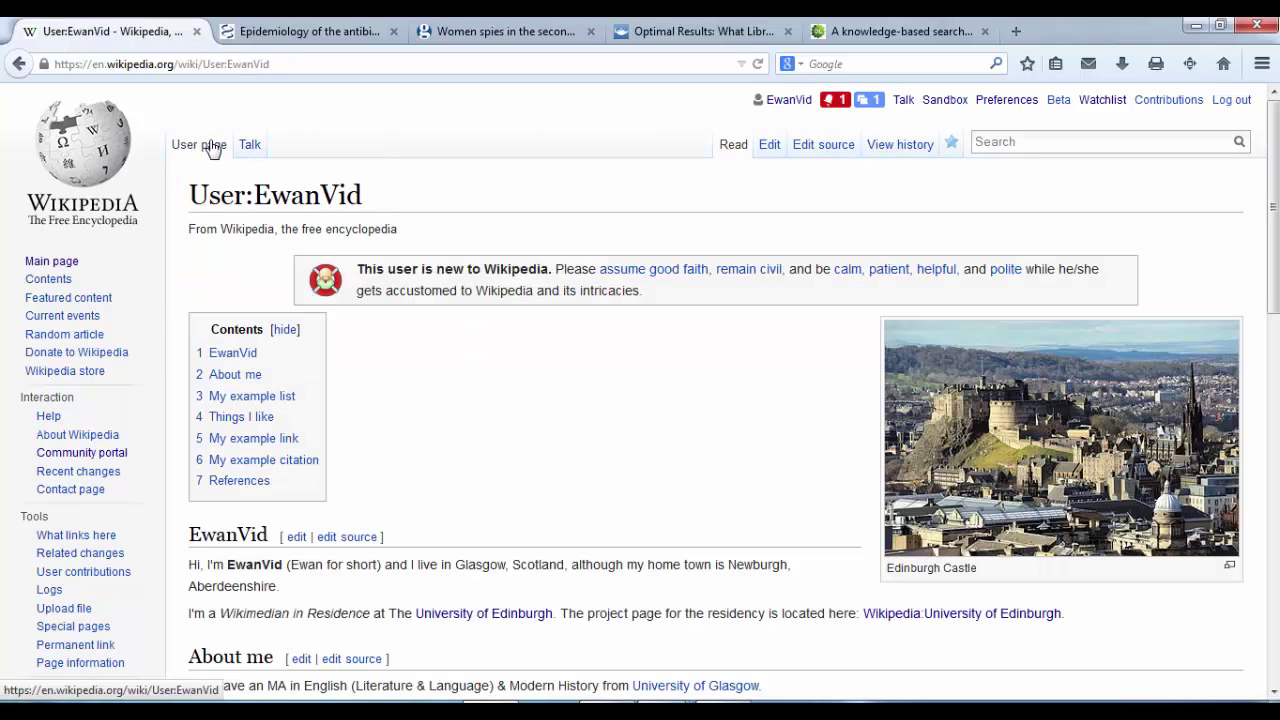
left_click(250, 149)
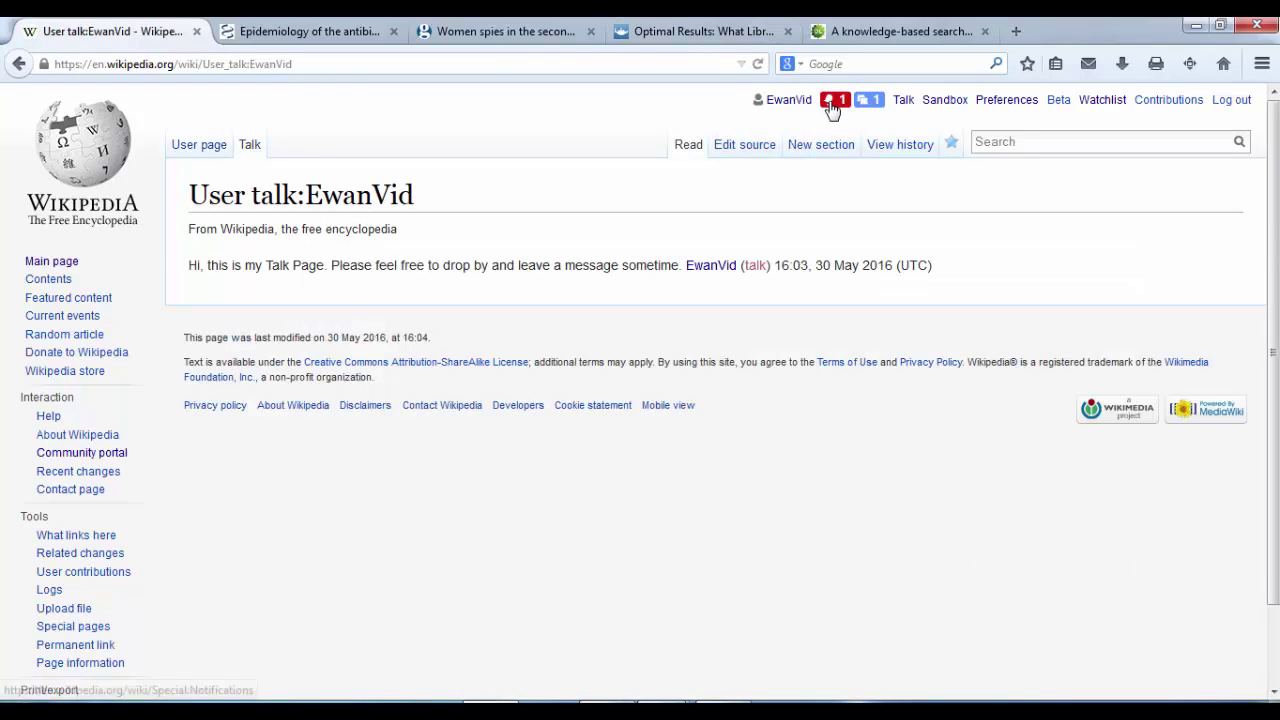
left_click(832, 103)
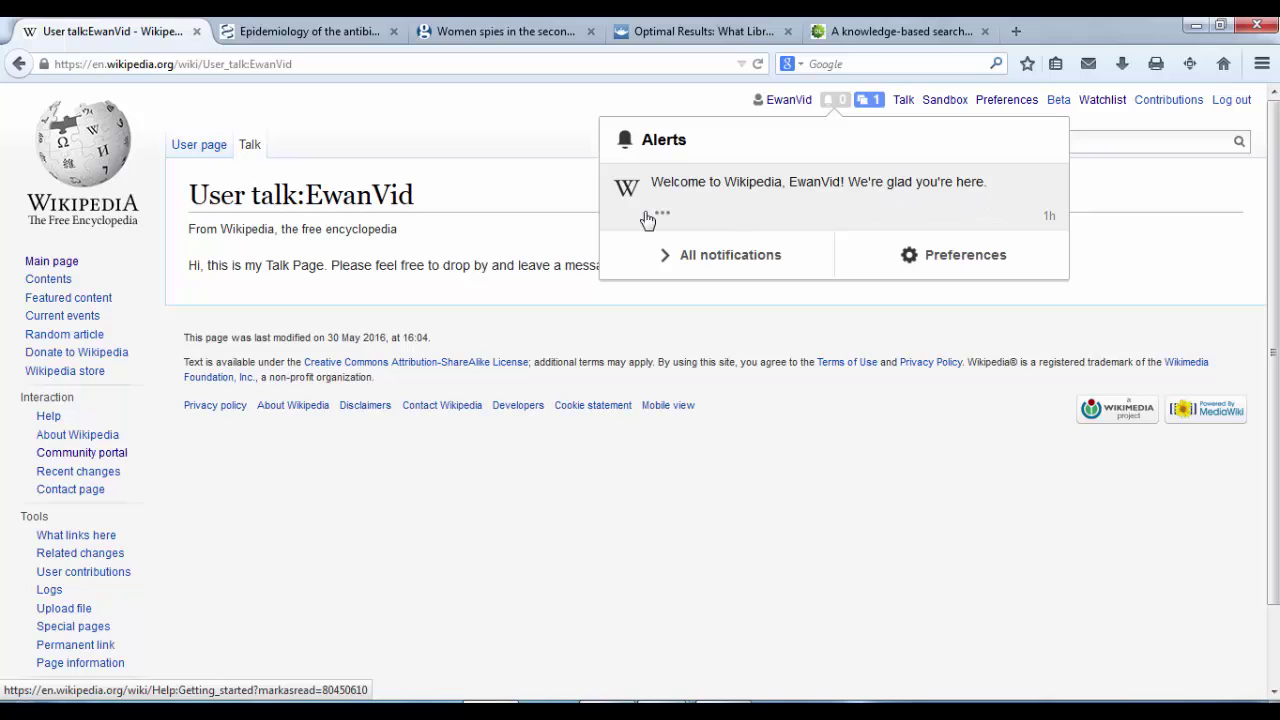
left_click(869, 101)
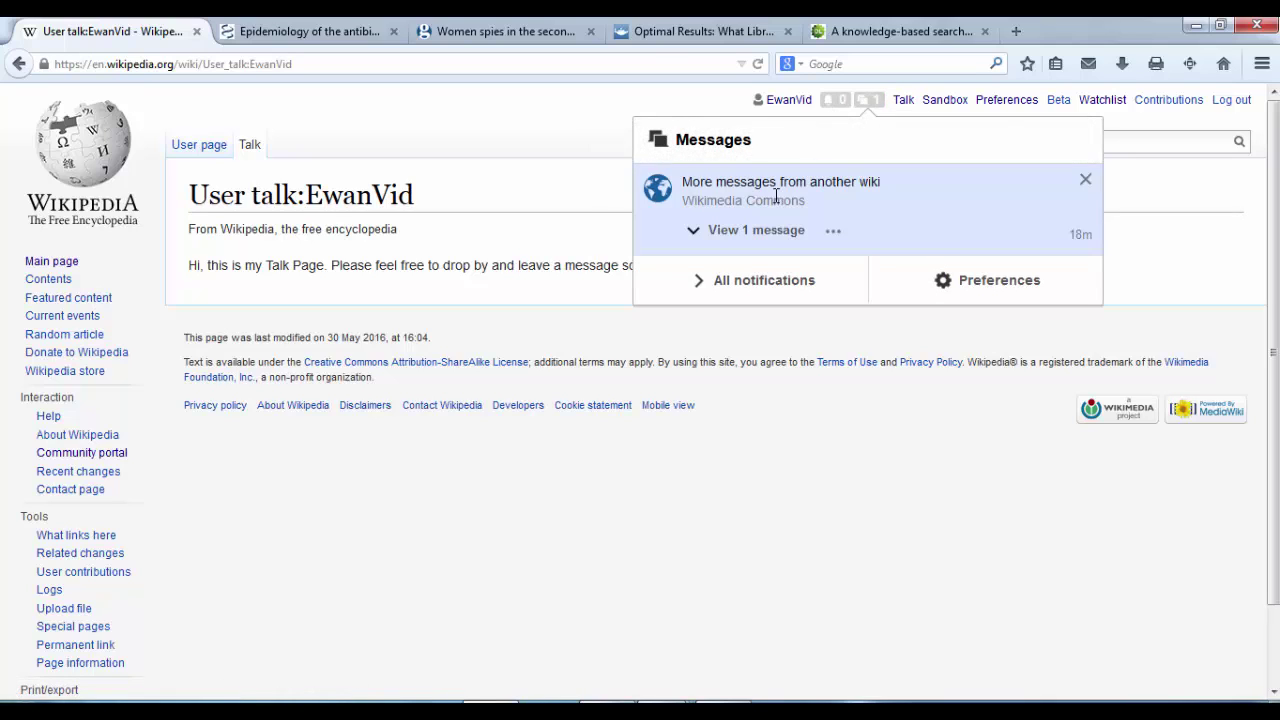
left_click(751, 231)
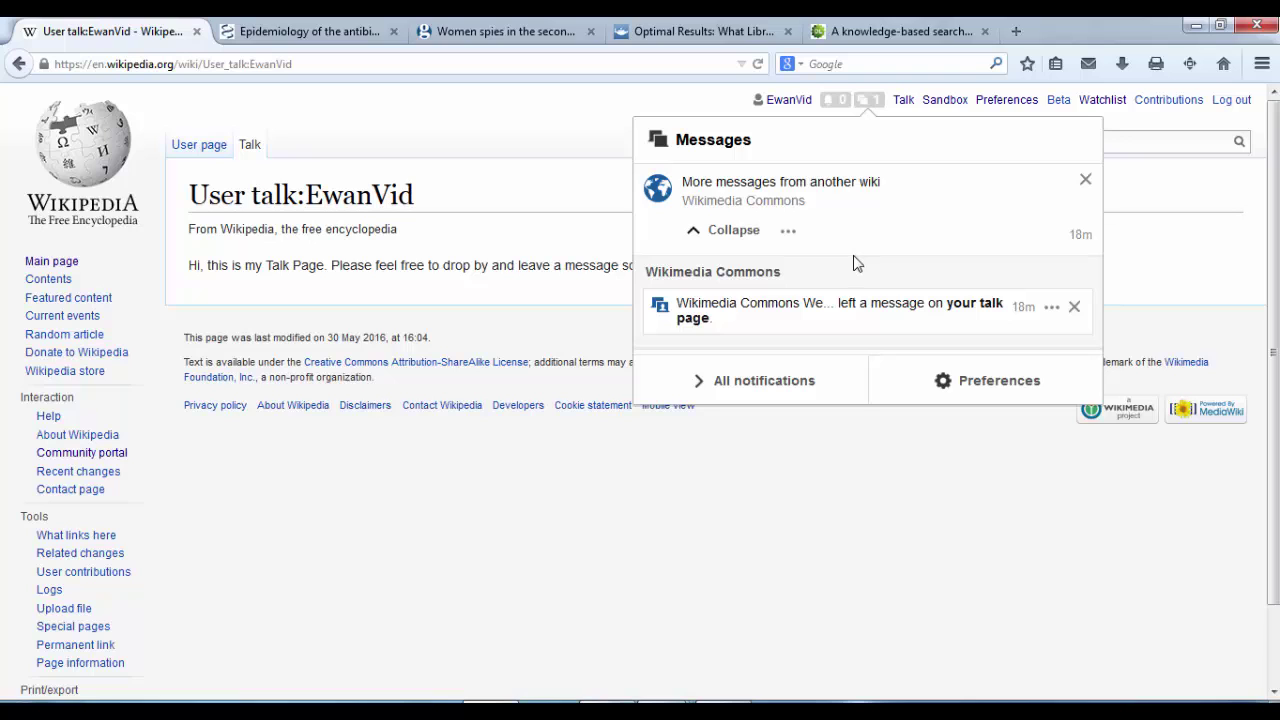
left_click(427, 110)
left_click(201, 149)
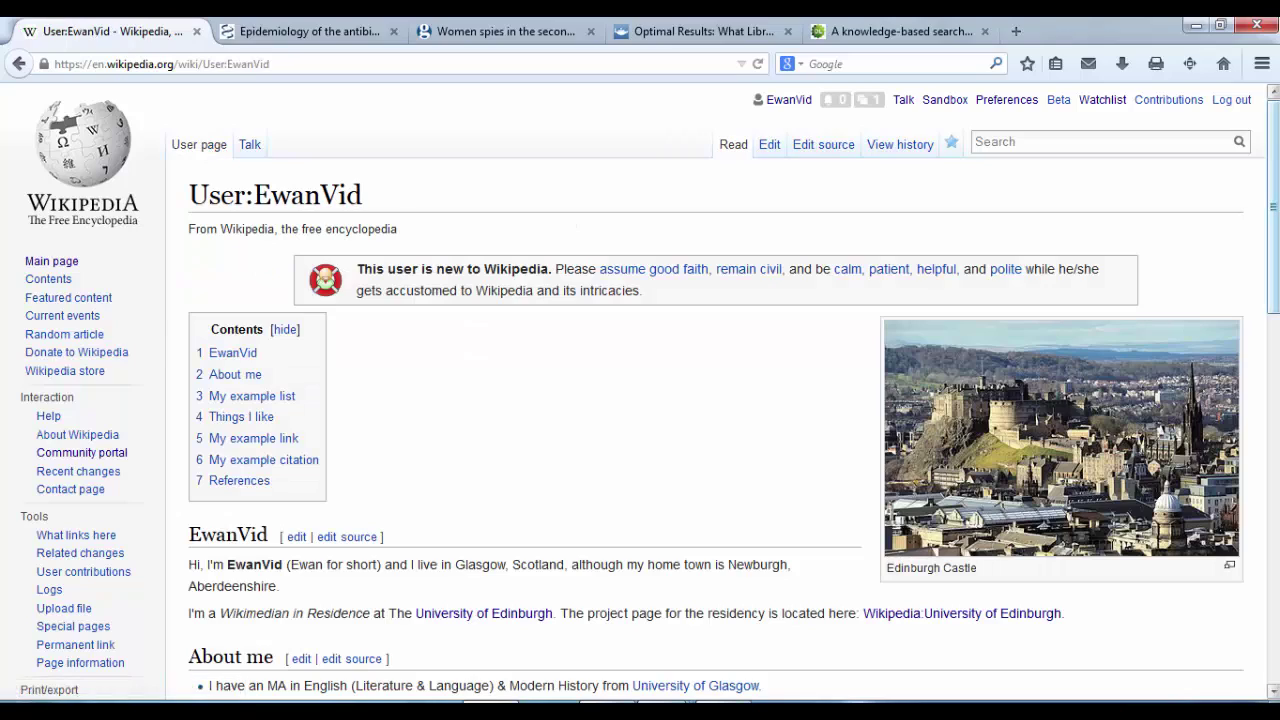
scroll(700, 390, "down", 5)
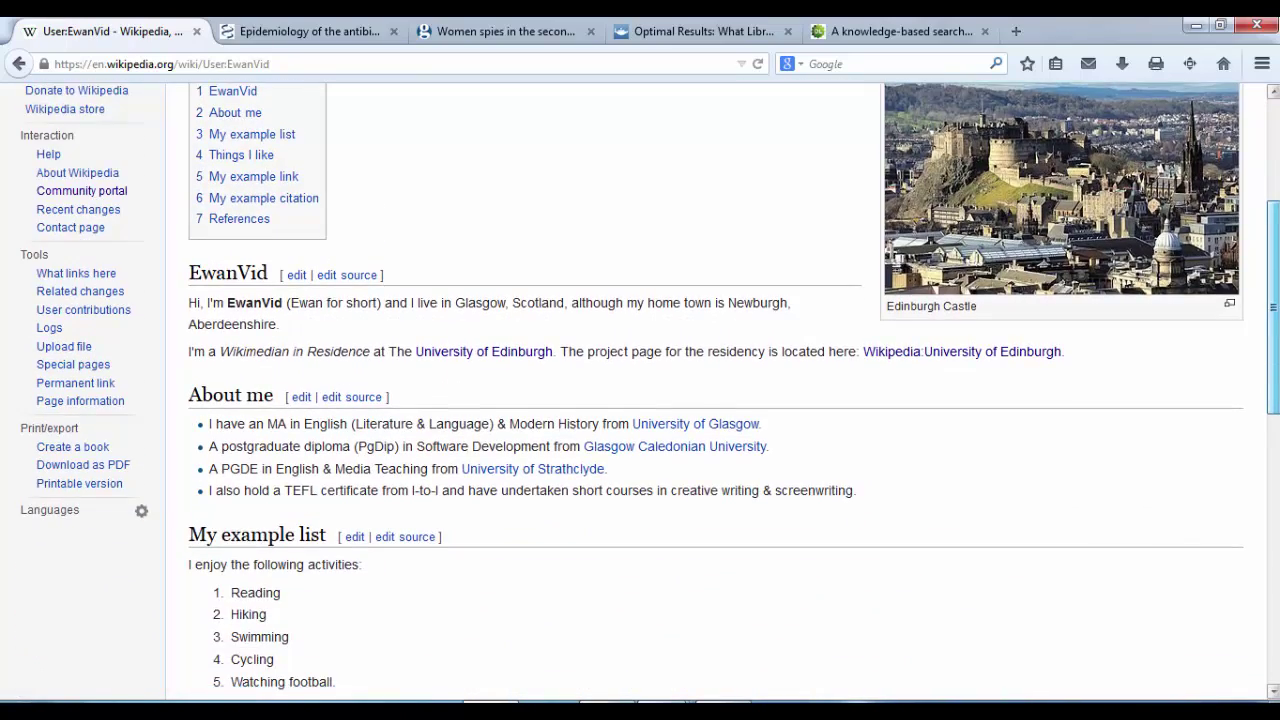
scroll(1276, 175, "up", 5)
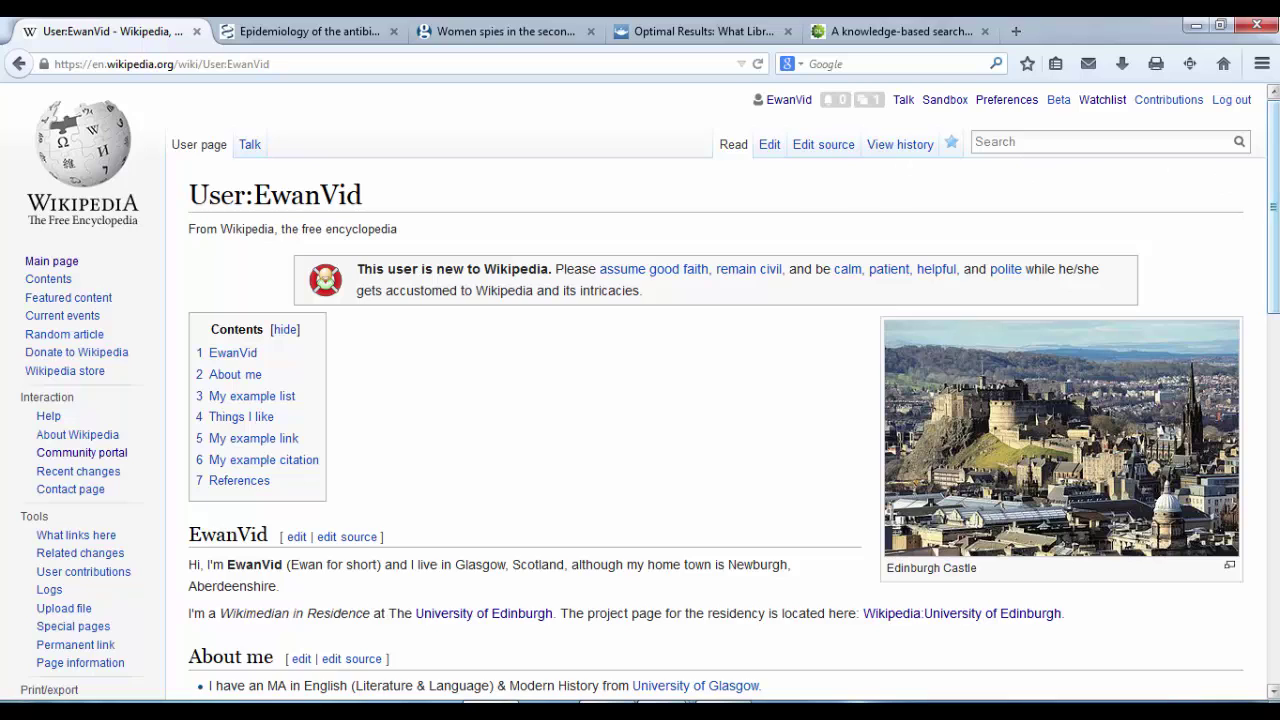
scroll(1266, 194, "down", 3)
scroll(441, 119, "up", 3)
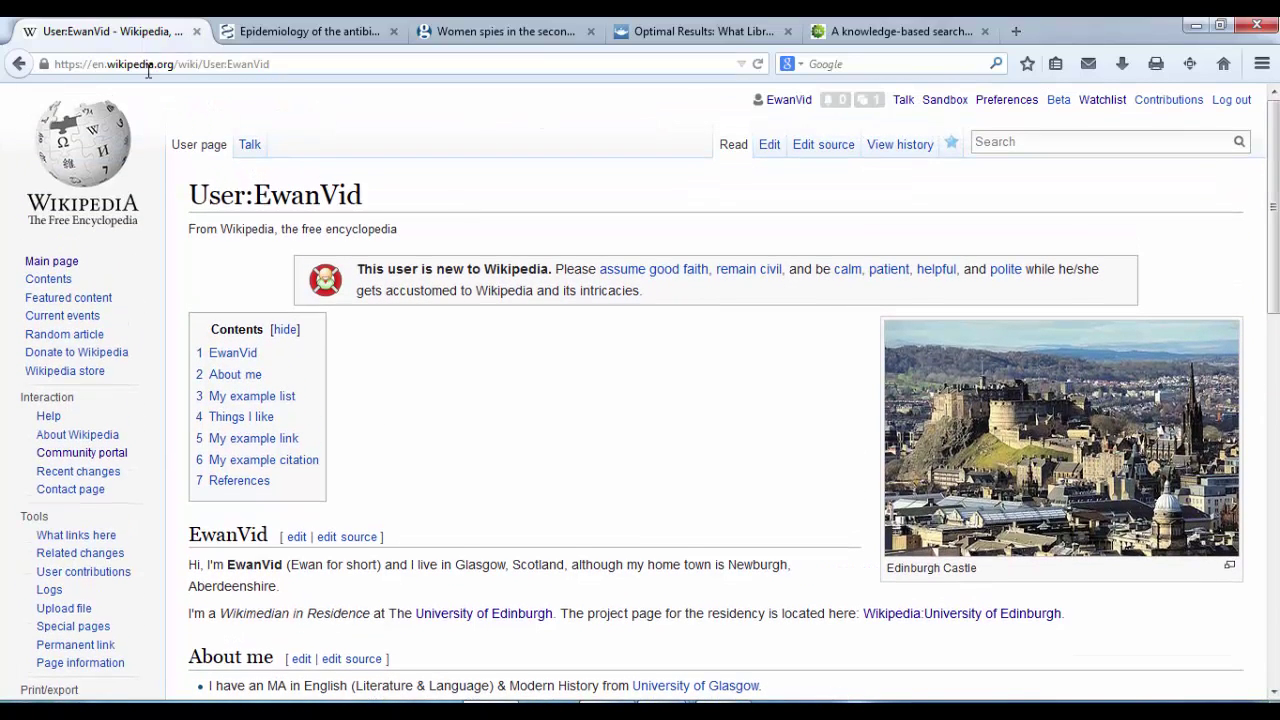
- Go to the Main Page and scroll down to the Other areas of Wikipedia section
left_click(98, 147)
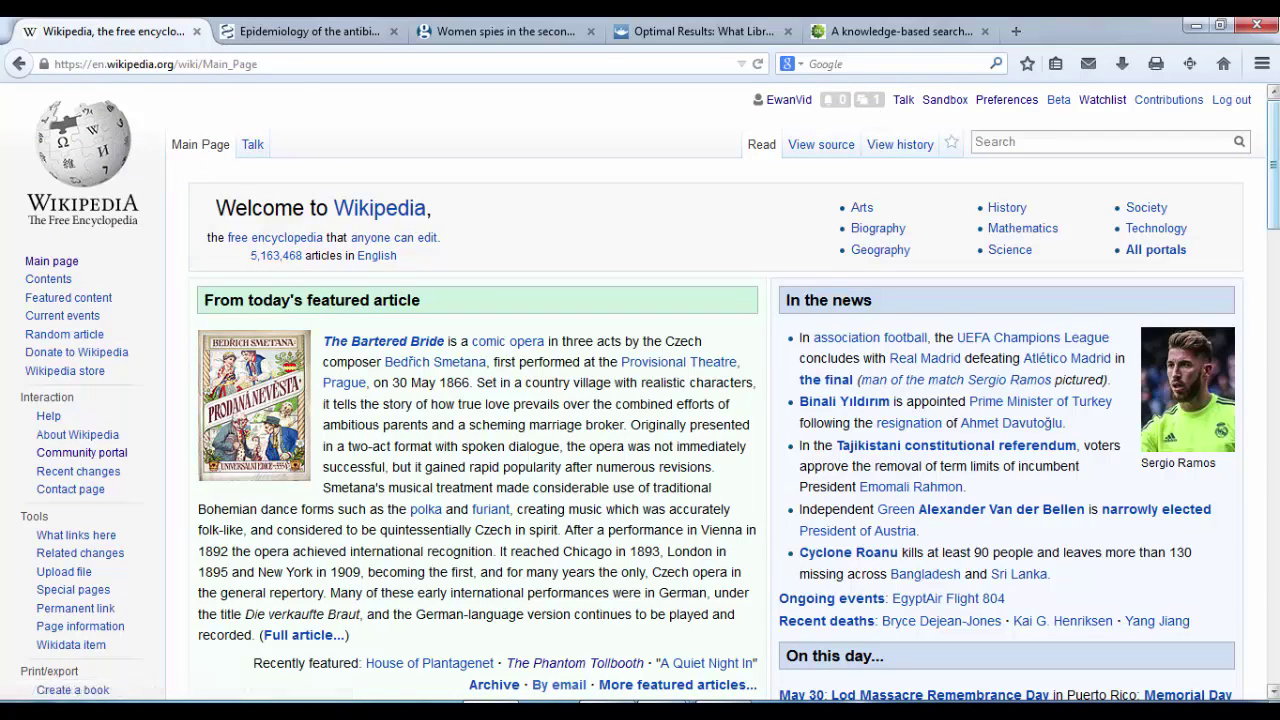
scroll(650, 390, "down", 3)
scroll(650, 390, "down", 12)
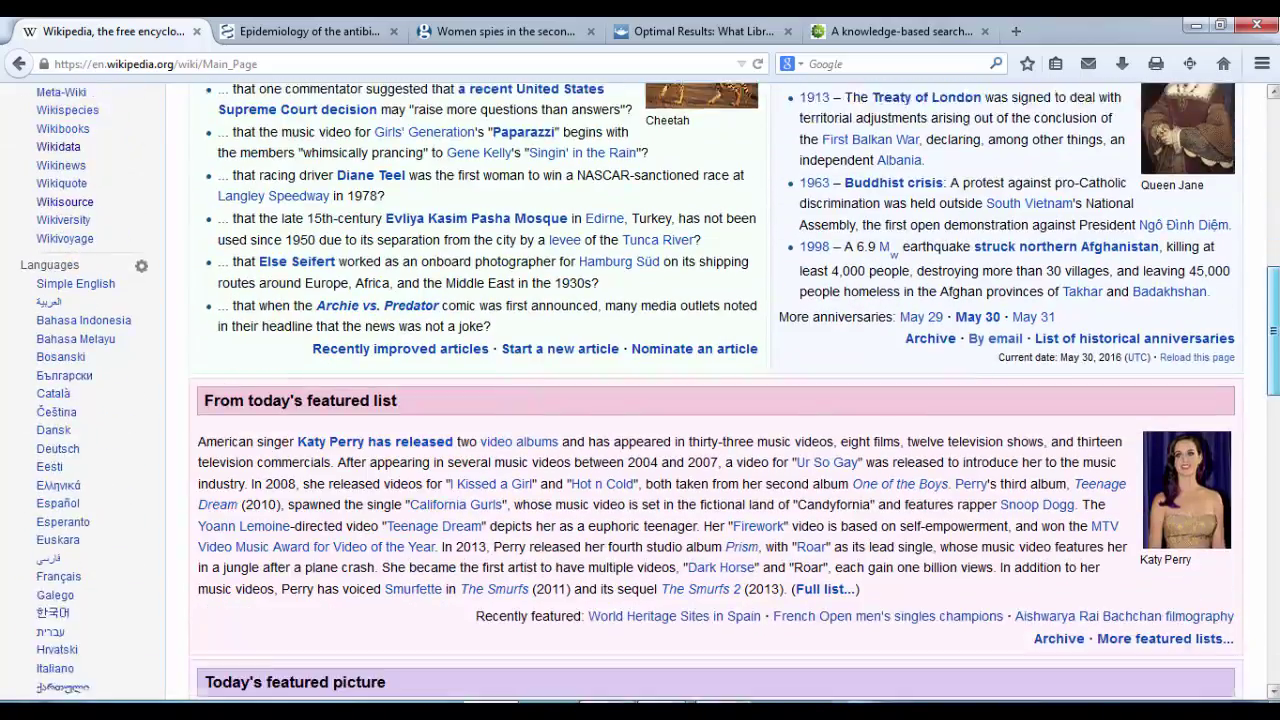
scroll(650, 390, "down", 16)
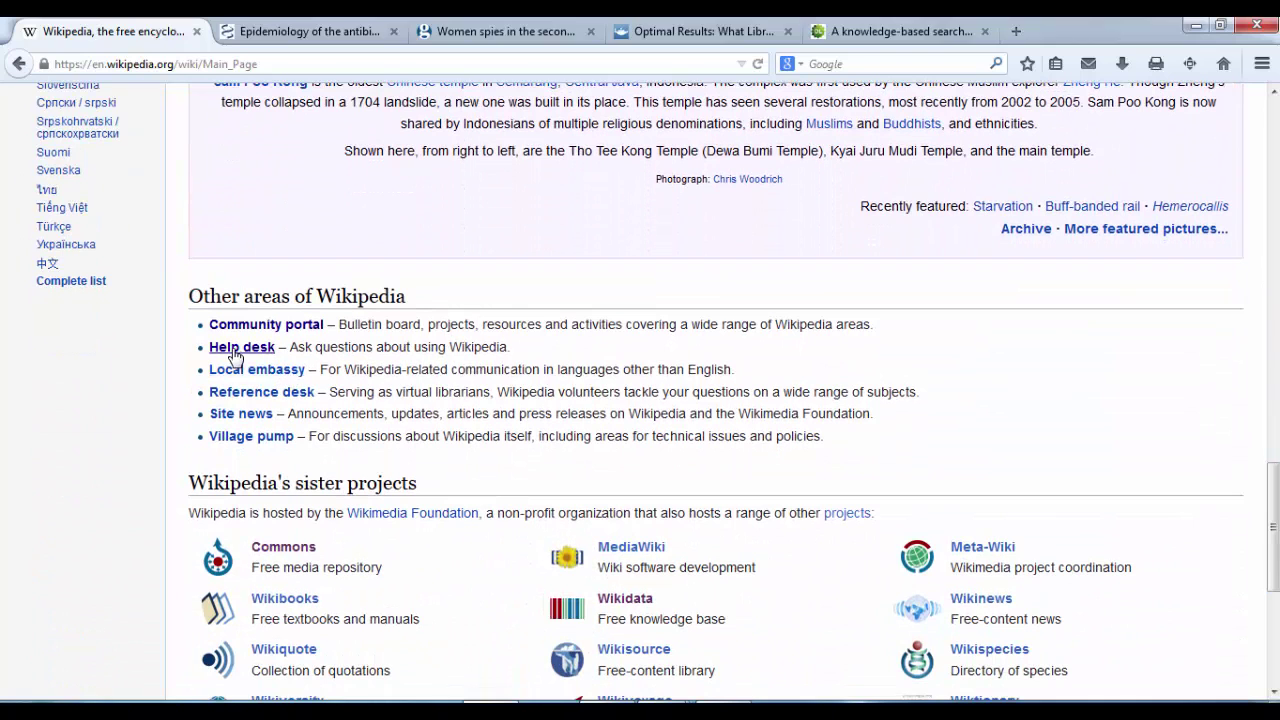
- Open the Help desk link and scroll through its questions and back to the top
left_click(235, 352)
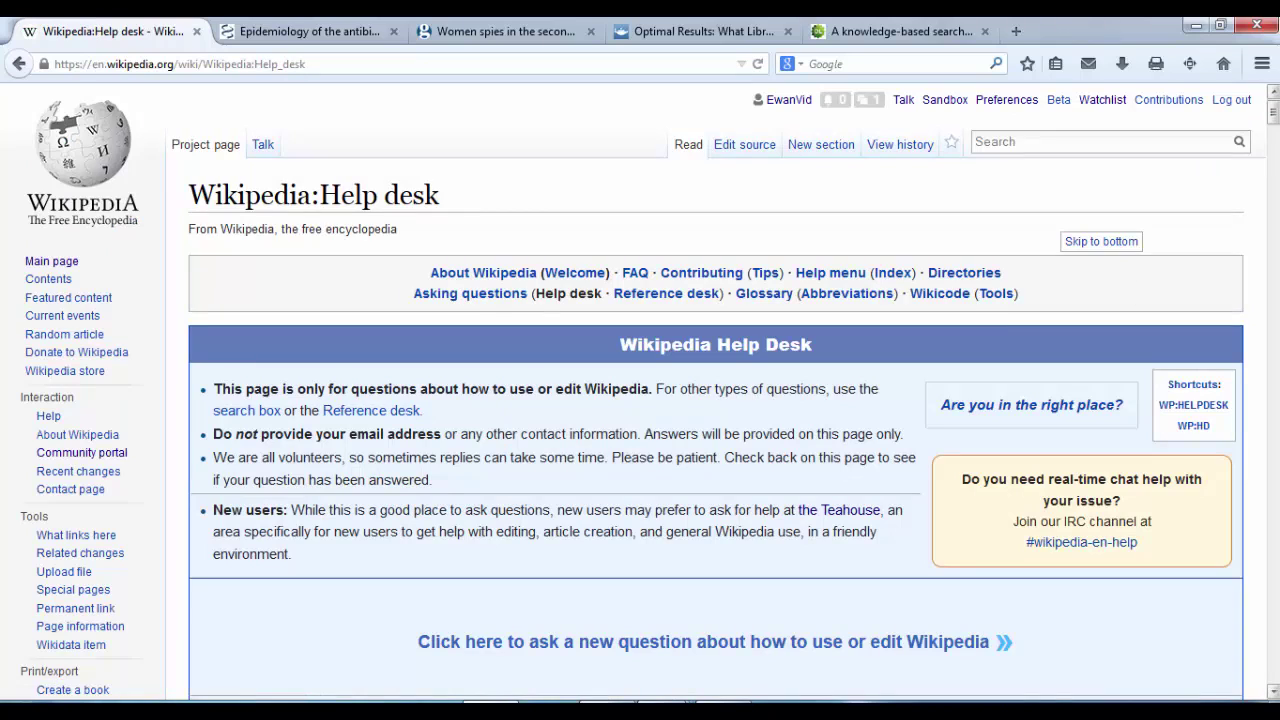
left_click_drag(1273, 118, 1273, 207)
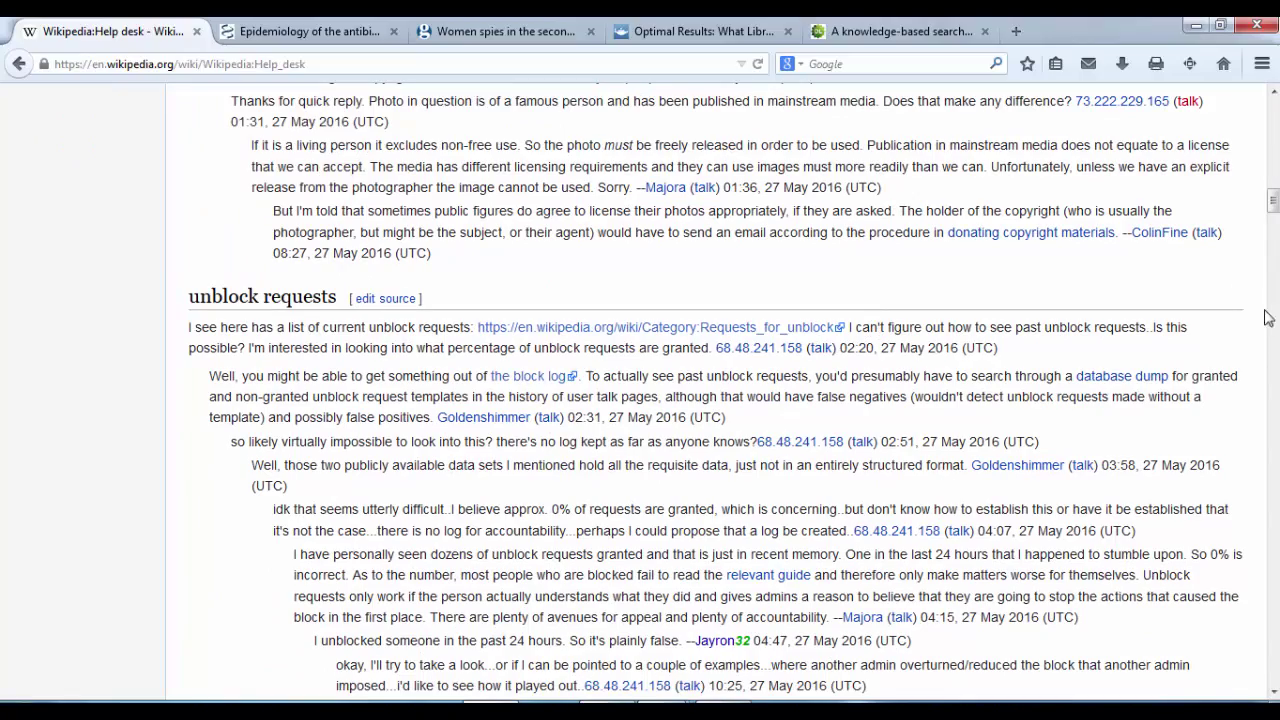
left_click_drag(1274, 205, 1273, 112)
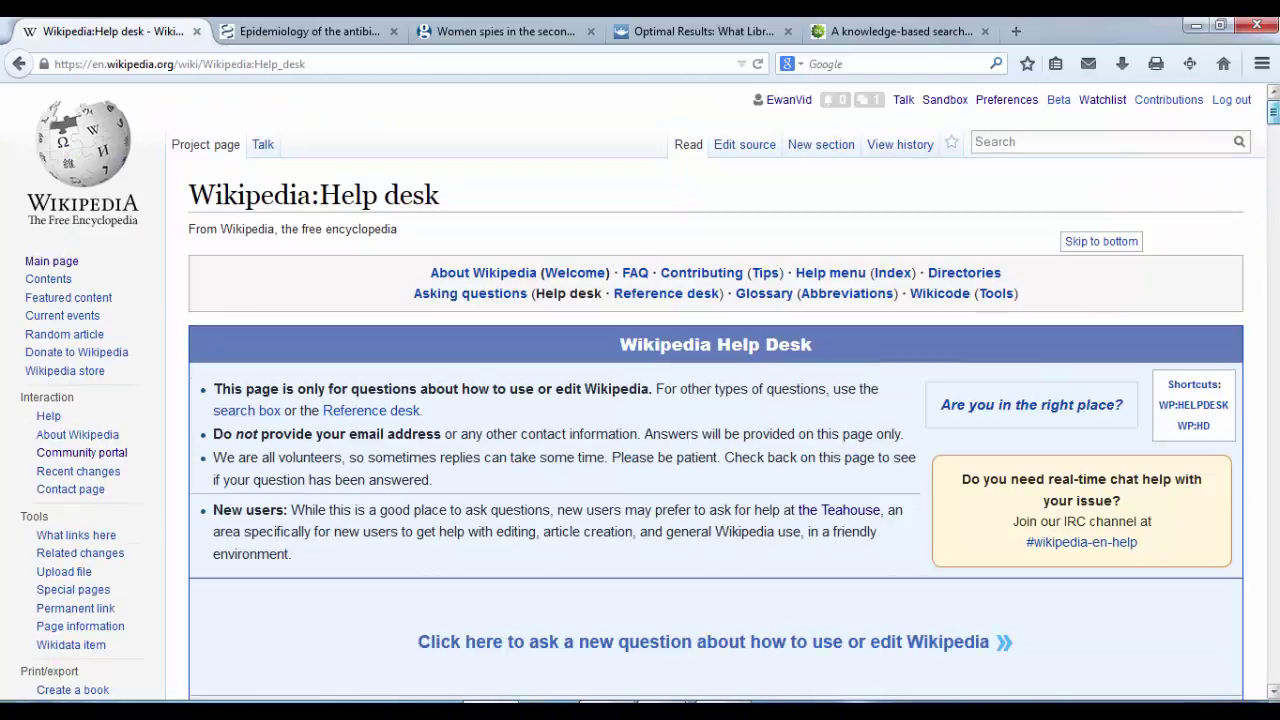